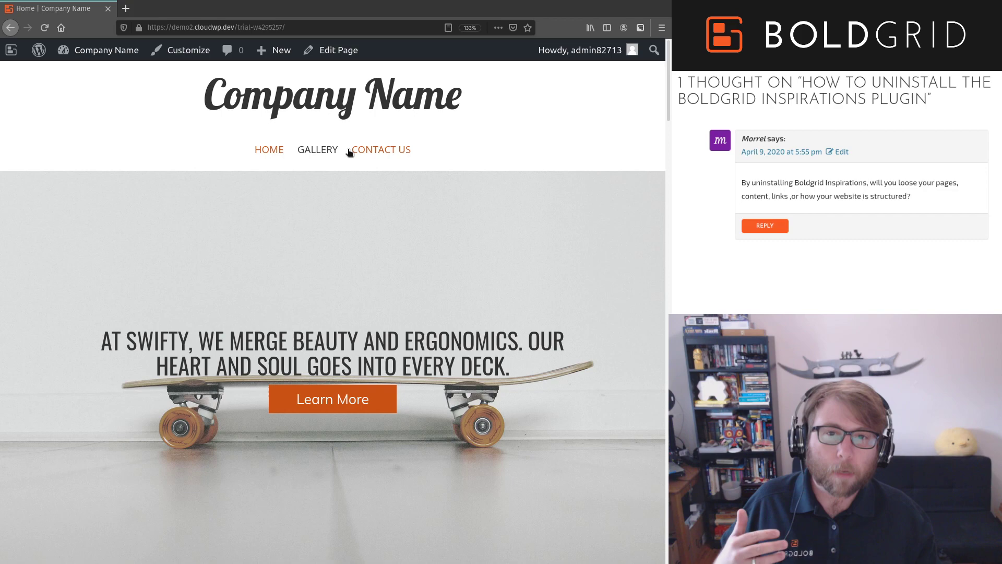
# - Leave the front page for the admin area and view the BoldGrid Inspirations overview
pyautogui.scroll(-12, 313, 328)
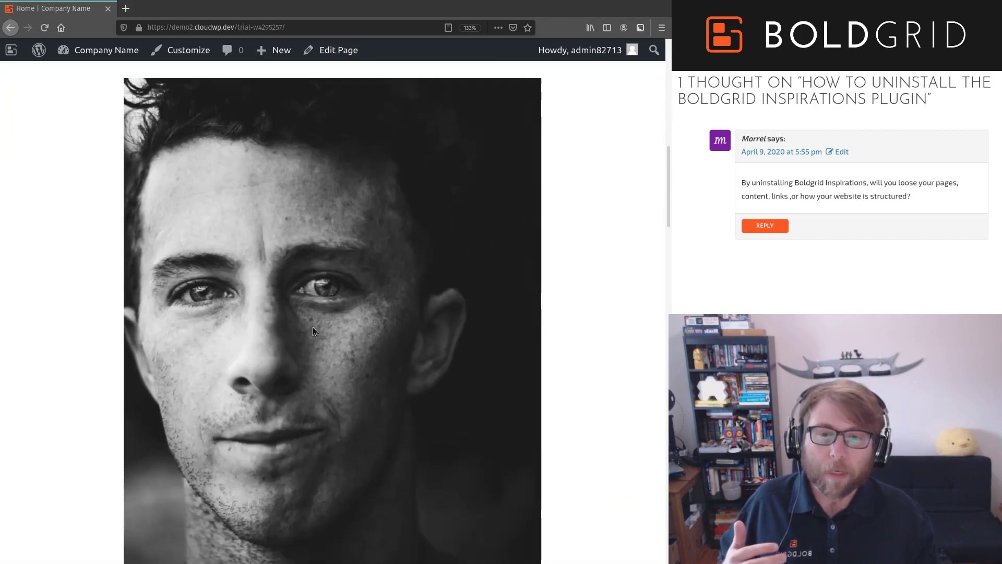
pyautogui.scroll(-12, 313, 329)
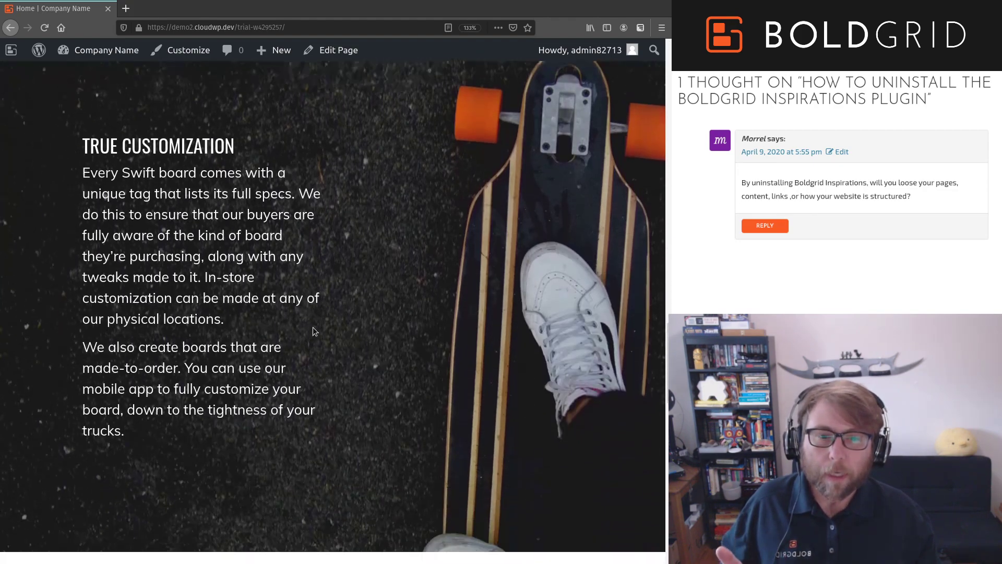
pyautogui.scroll(-15, 313, 331)
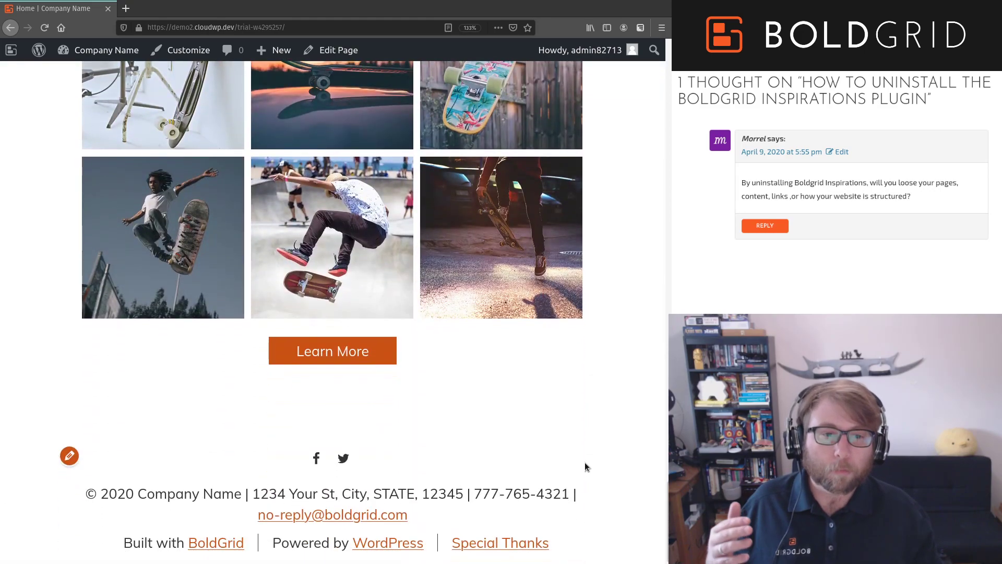
pyautogui.scroll(1, 584, 466)
pyautogui.scroll(20, 585, 463)
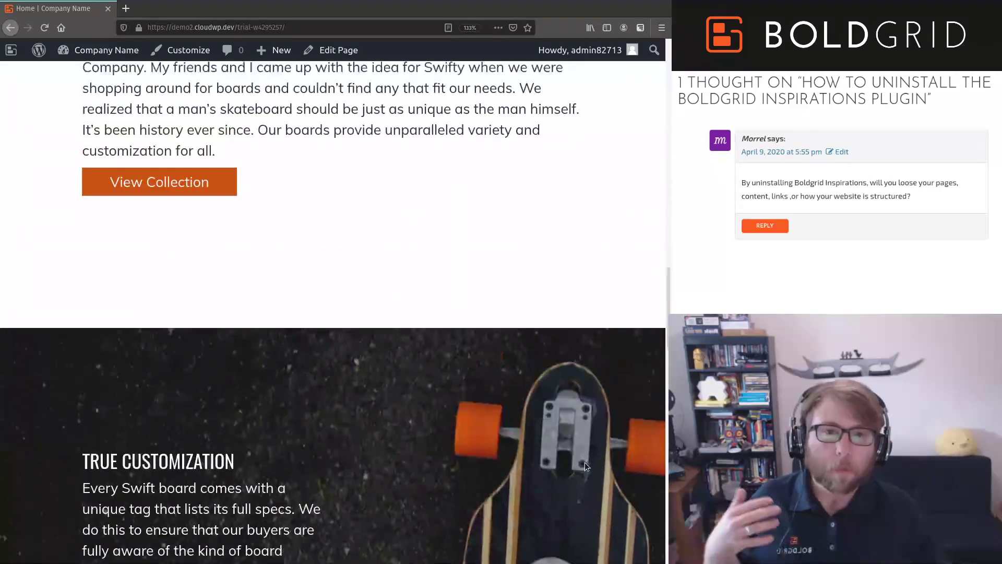
pyautogui.scroll(10, 586, 465)
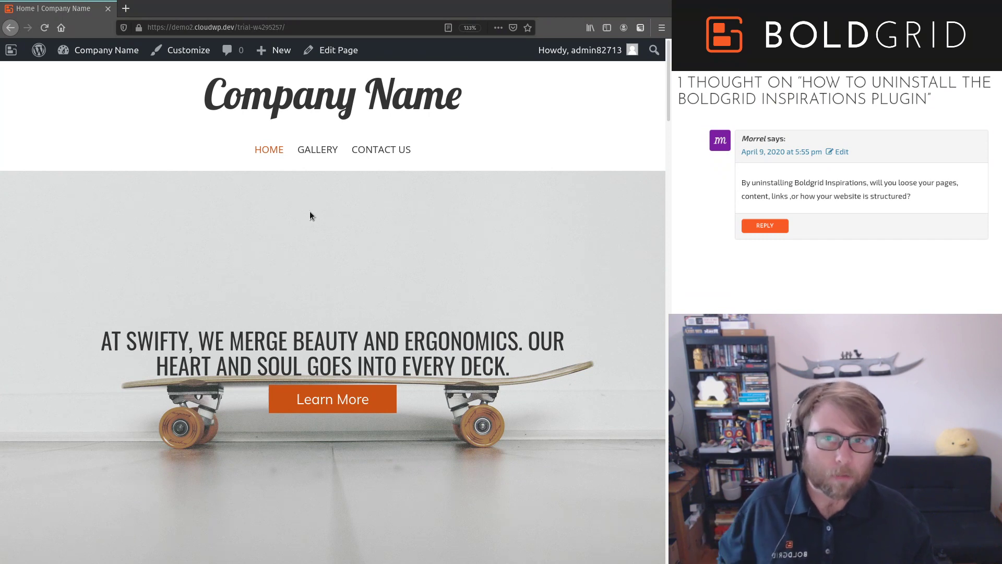
pyautogui.click(99, 51)
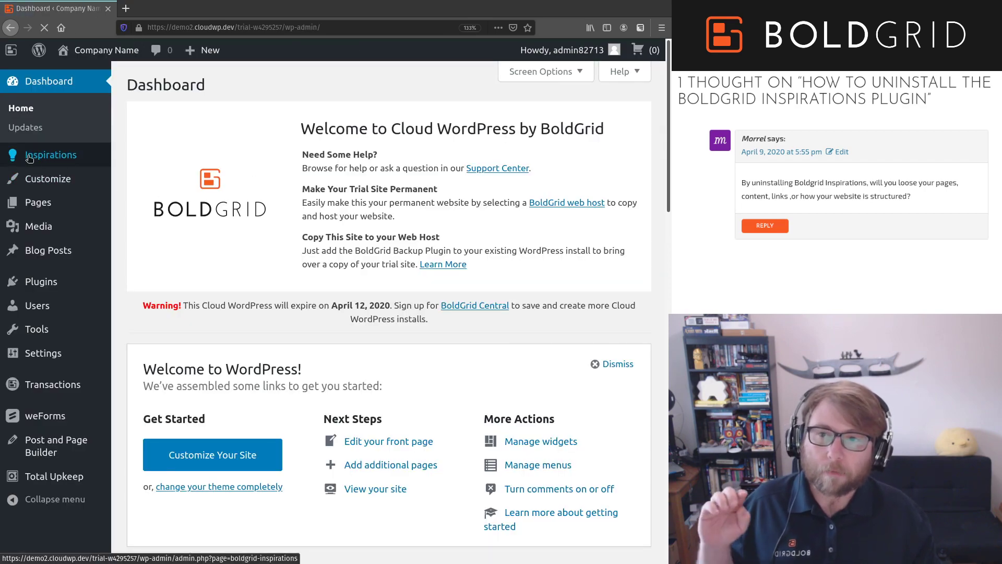
pyautogui.click(60, 159)
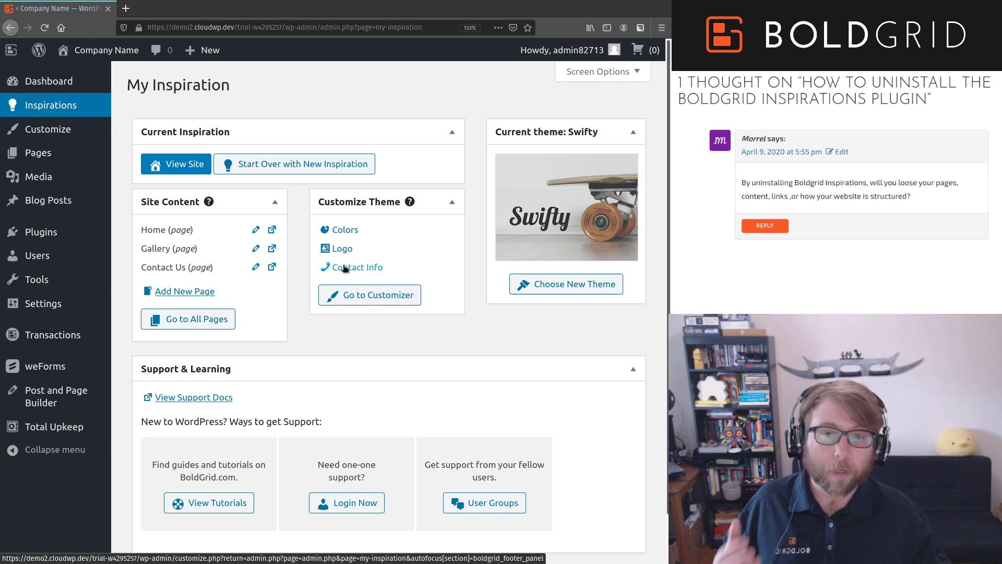
# - Go to the Installed Plugins list under Plugins
pyautogui.moveTo(61, 132)
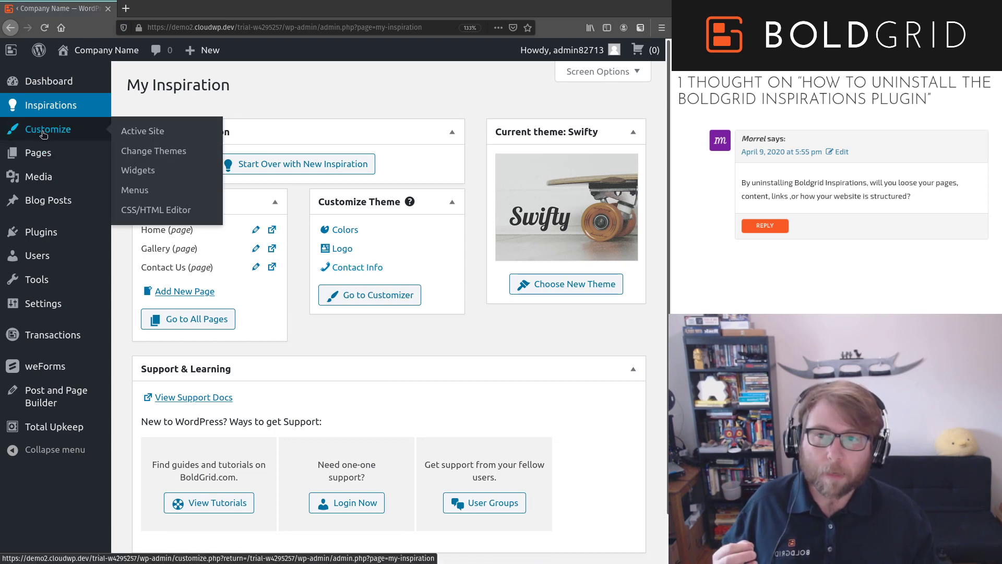
pyautogui.moveTo(52, 207)
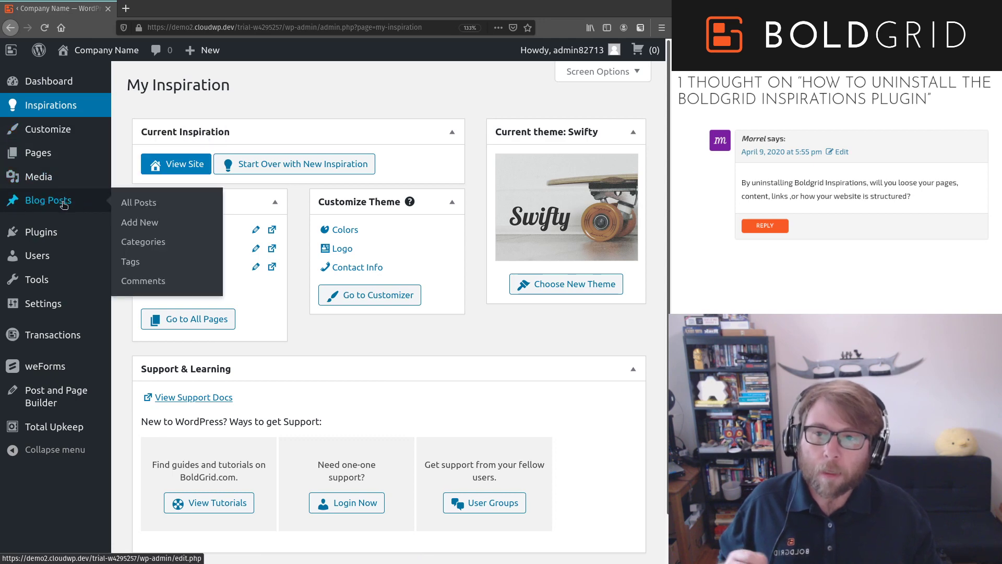
pyautogui.moveTo(58, 241)
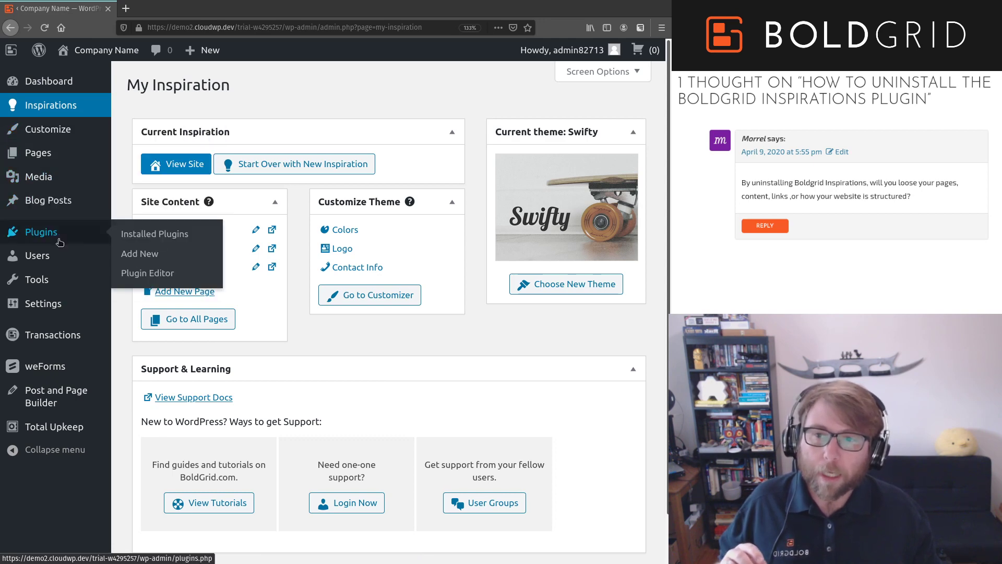
pyautogui.click(159, 238)
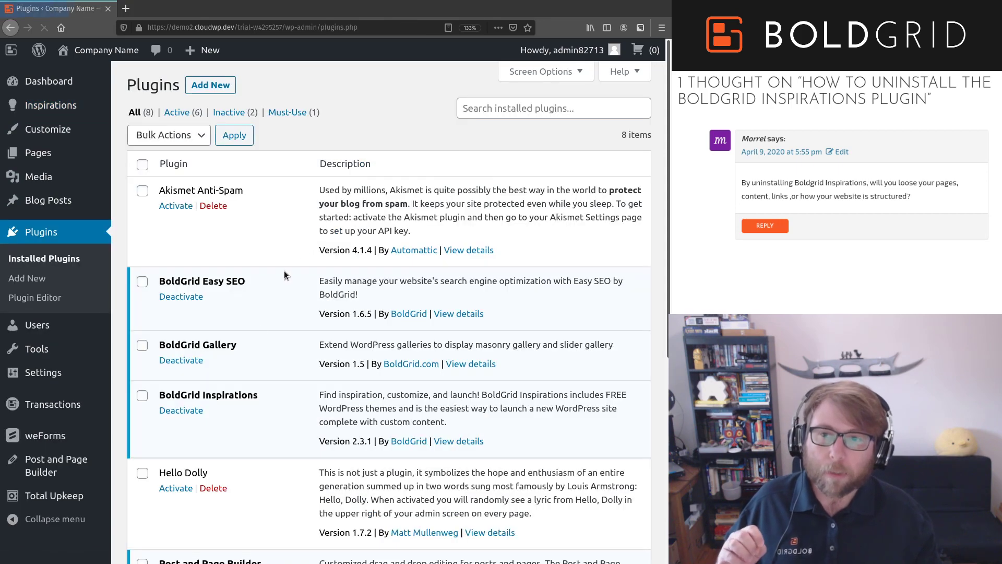
# - Deactivate the BoldGrid Inspirations plugin, then visit the live site's front page
pyautogui.scroll(-5, 190, 179)
pyautogui.click(181, 166)
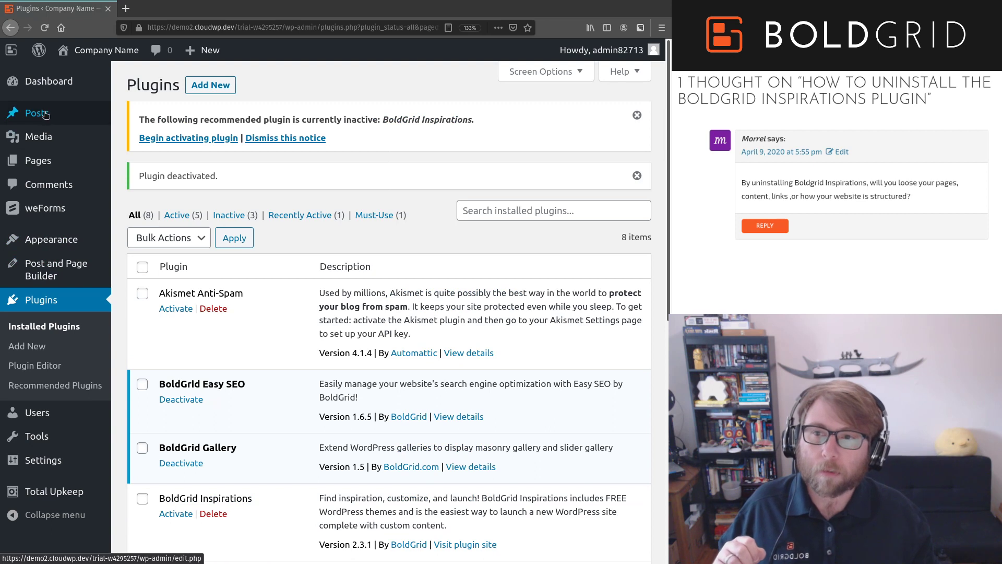
pyautogui.moveTo(35, 117)
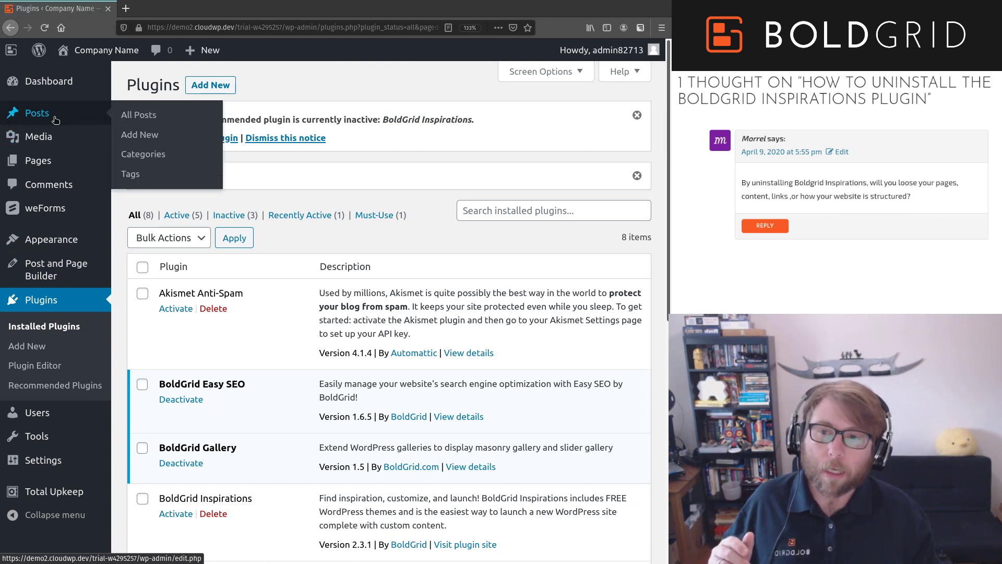
pyautogui.moveTo(55, 241)
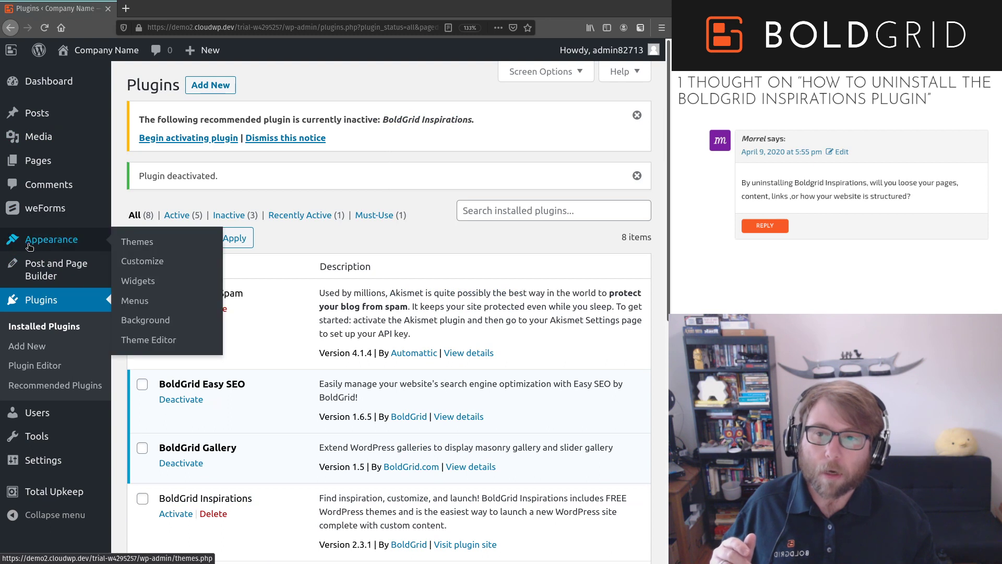
pyautogui.click(139, 262)
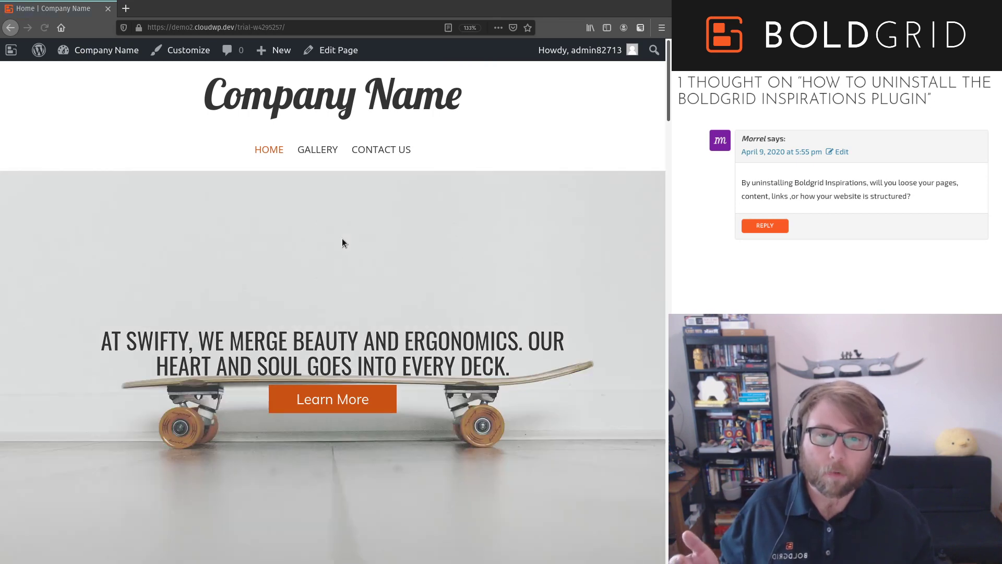
# - Check that the home page is unchanged without Inspirations, then go back to the Dashboard
pyautogui.scroll(-12, 343, 240)
pyautogui.scroll(-2, 343, 242)
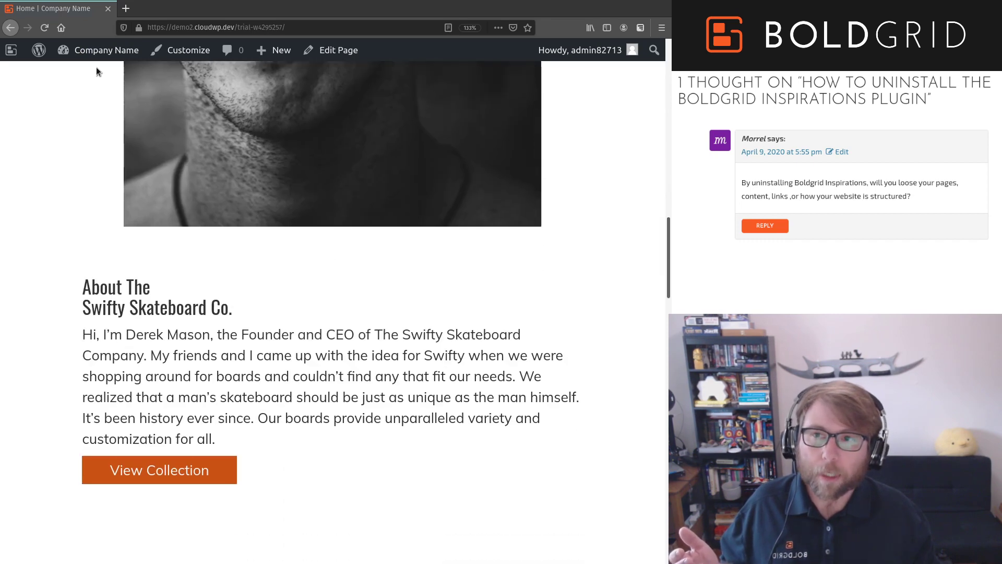
pyautogui.moveTo(96, 55)
pyautogui.click(77, 74)
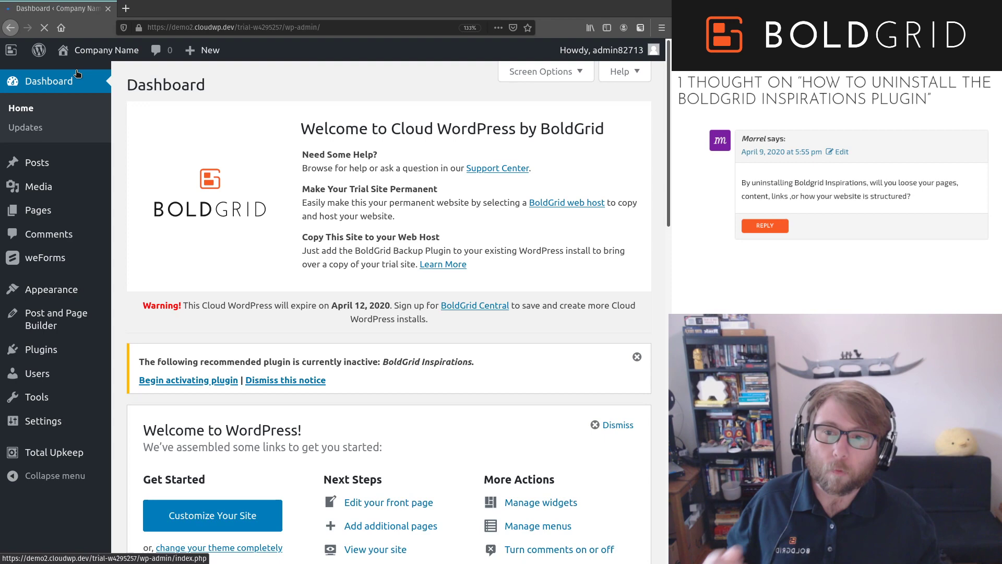
# - Activate the Twenty Twenty theme under Appearance > Themes and view the restyled Home page
pyautogui.moveTo(69, 191)
pyautogui.moveTo(66, 291)
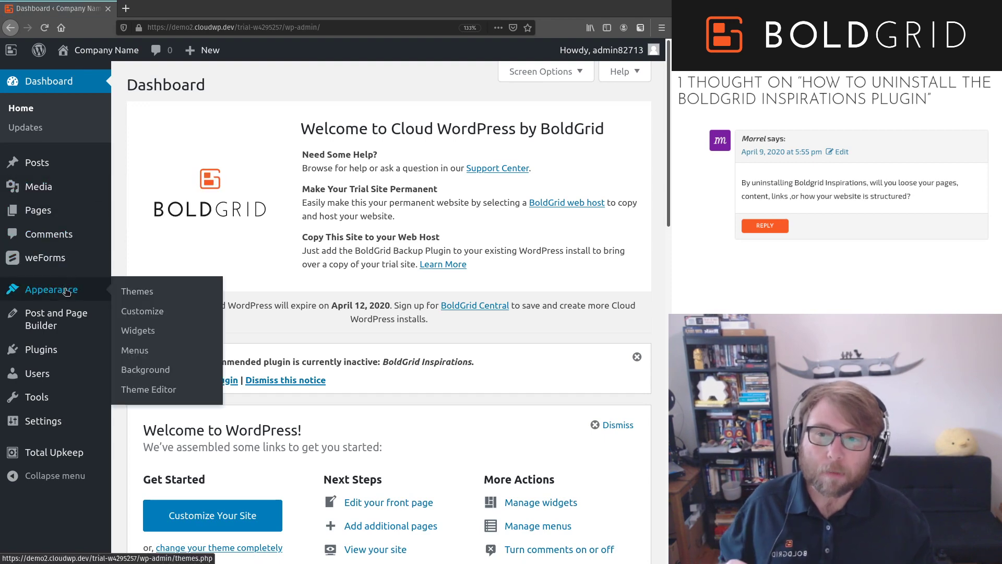
pyautogui.click(140, 291)
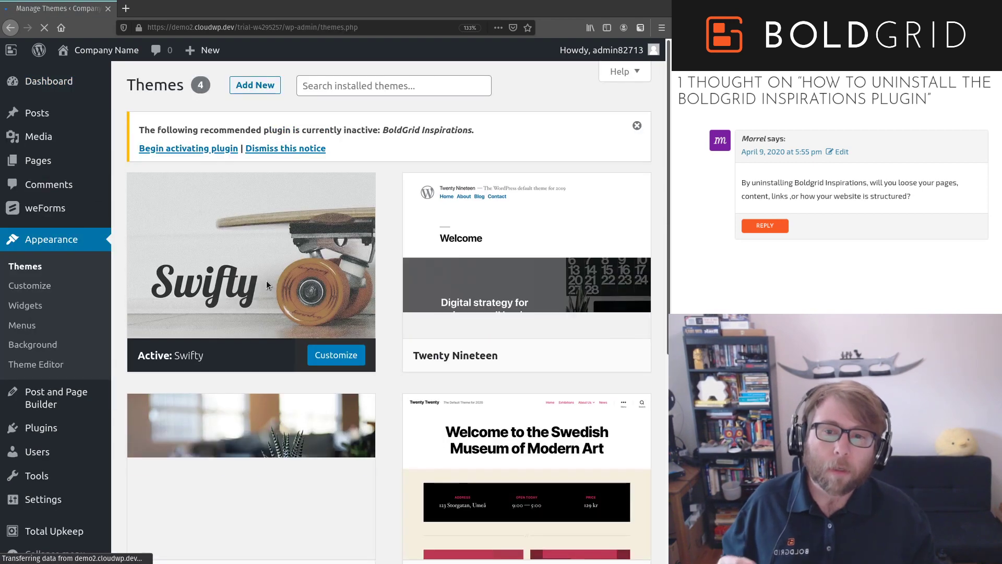
pyautogui.moveTo(268, 282)
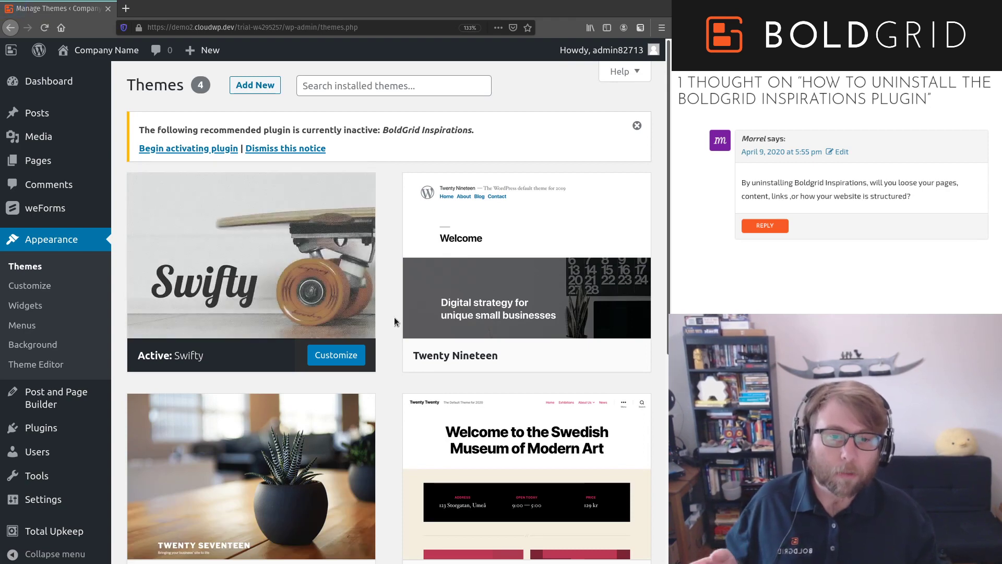
pyautogui.scroll(-4, 393, 317)
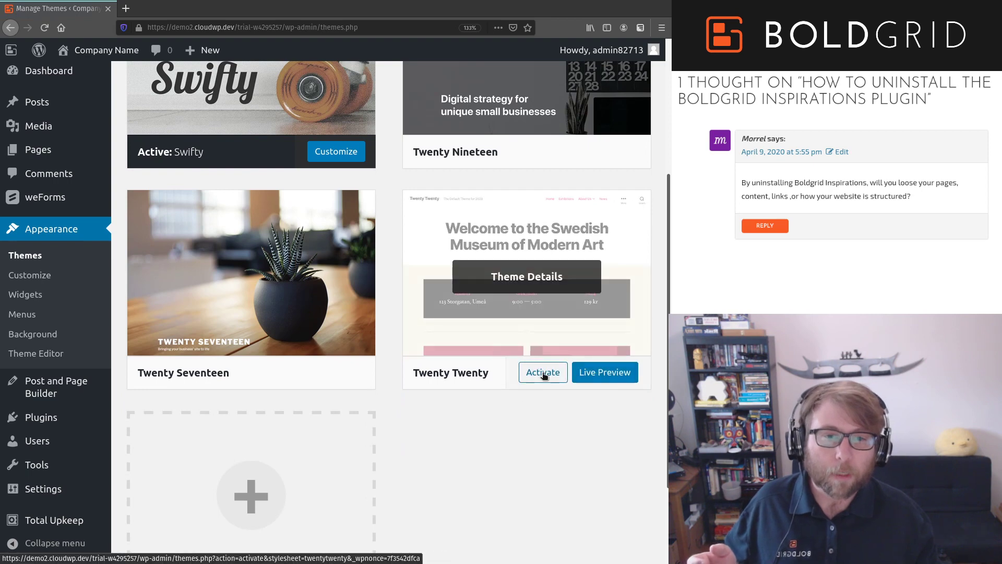
pyautogui.click(540, 372)
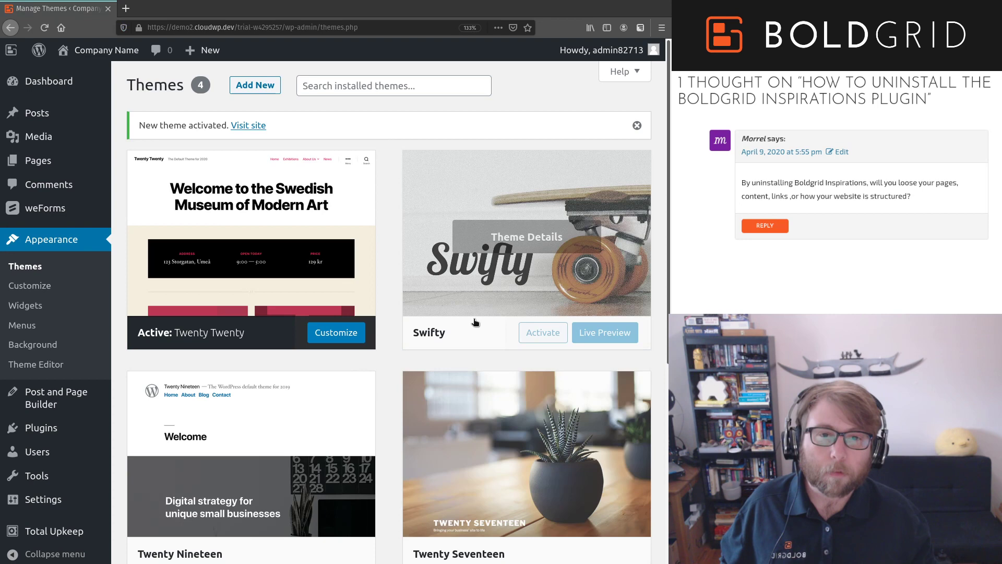
pyautogui.click(109, 52)
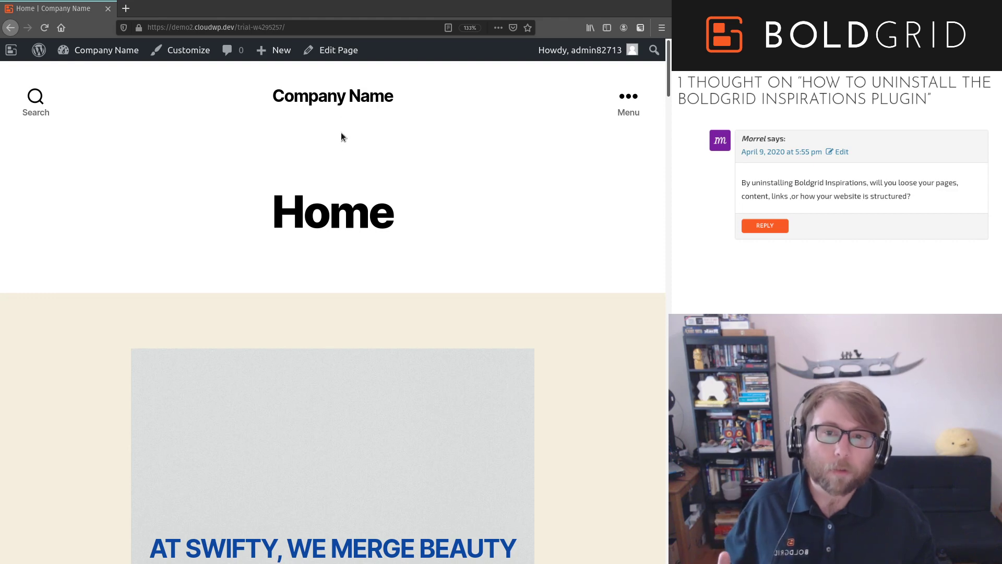
pyautogui.scroll(-5, 329, 203)
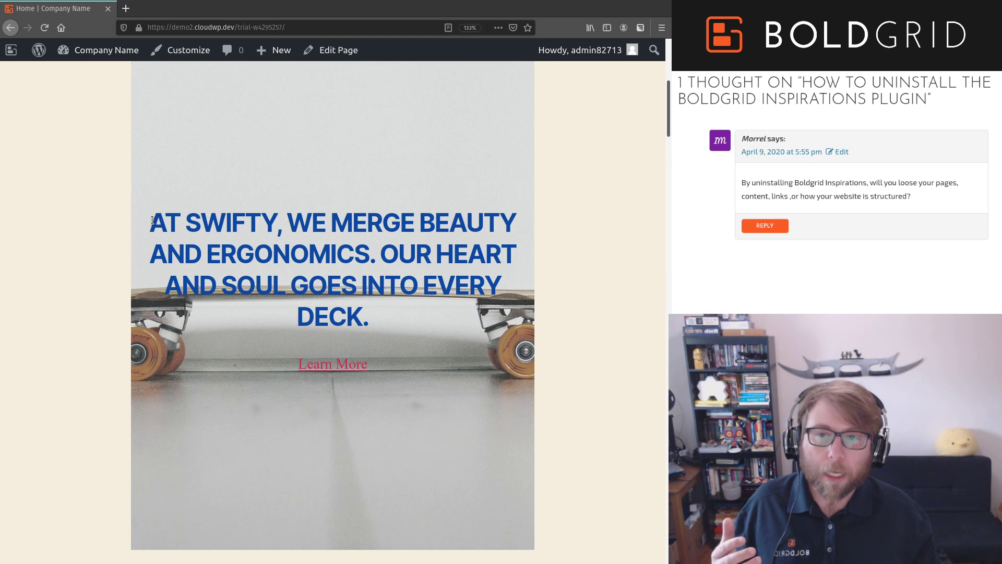
pyautogui.moveTo(152, 220); pyautogui.dragTo(366, 320)
pyautogui.scroll(-2, 314, 286)
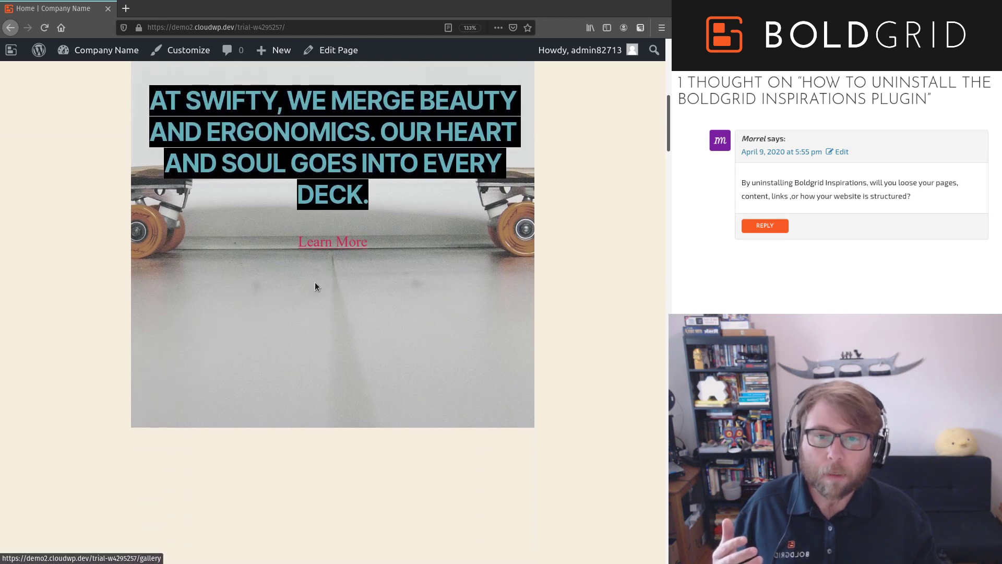
pyautogui.moveTo(290, 240); pyautogui.dragTo(369, 250)
pyautogui.scroll(-1, 376, 252)
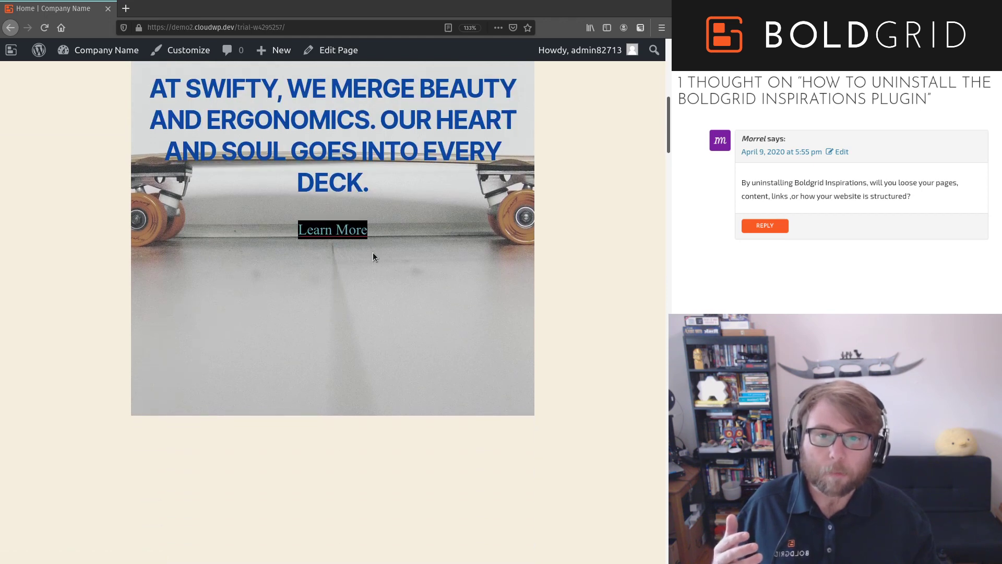
pyautogui.scroll(-12, 373, 252)
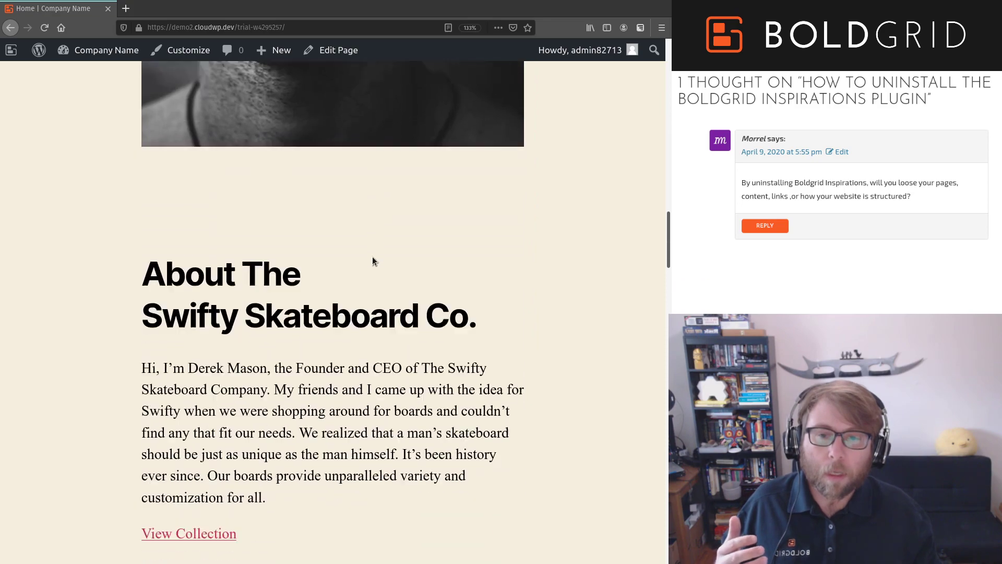
pyautogui.scroll(-2, 372, 260)
pyautogui.moveTo(289, 383); pyautogui.dragTo(157, 236)
pyautogui.scroll(14, 172, 230)
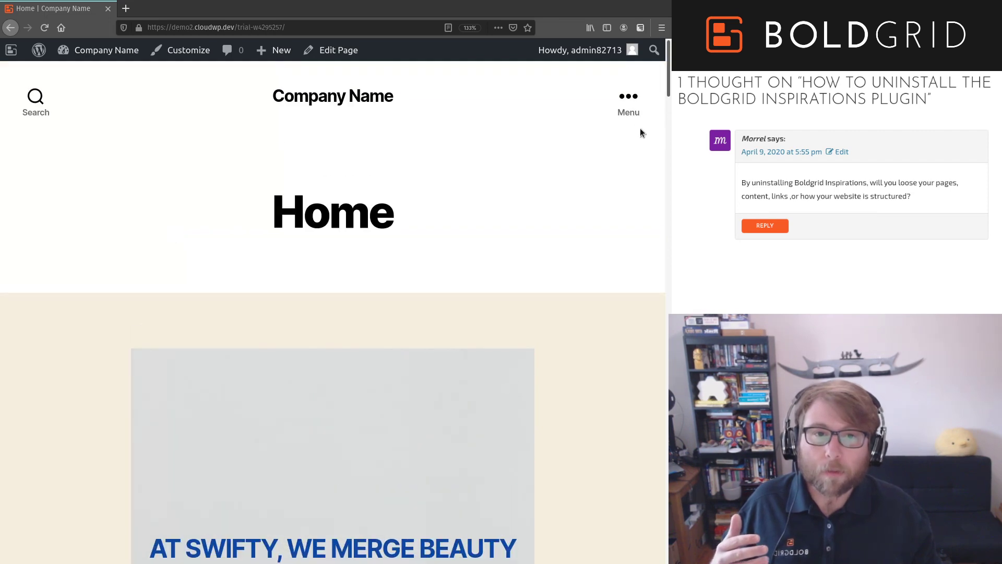
pyautogui.click(628, 104)
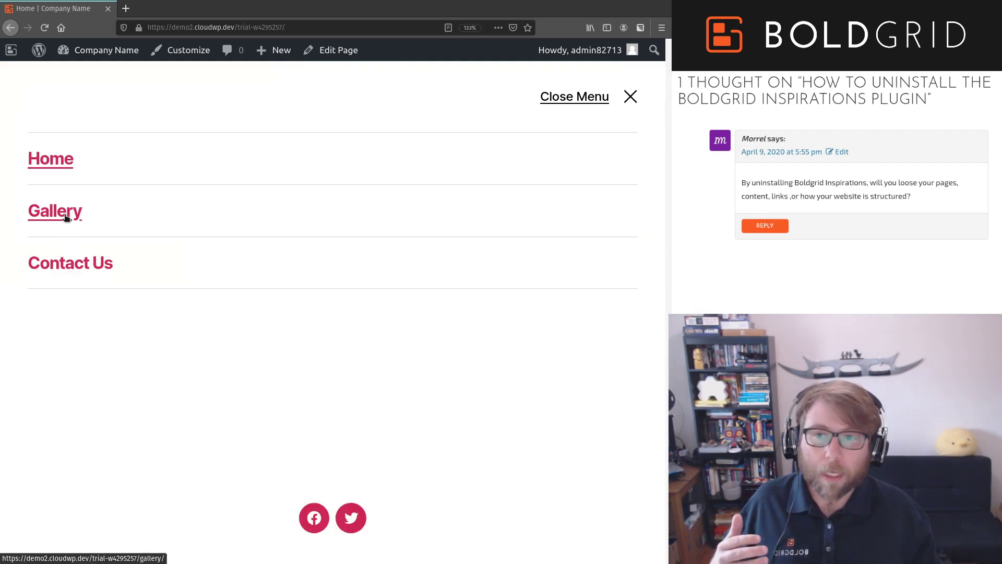
pyautogui.click(631, 96)
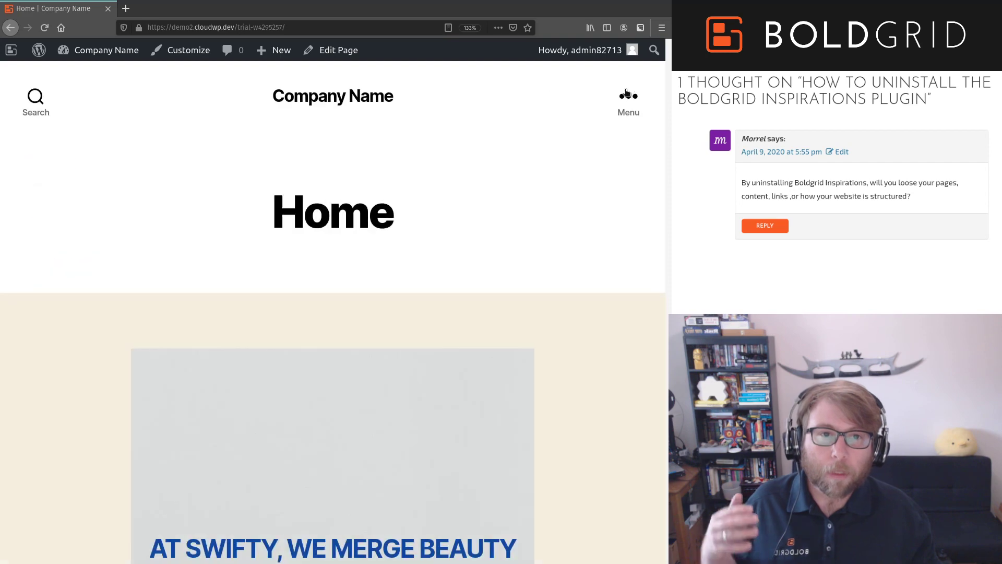
# - Return to the Dashboard and reactivate BoldGrid Inspirations from the Installed Plugins list
pyautogui.click(106, 49)
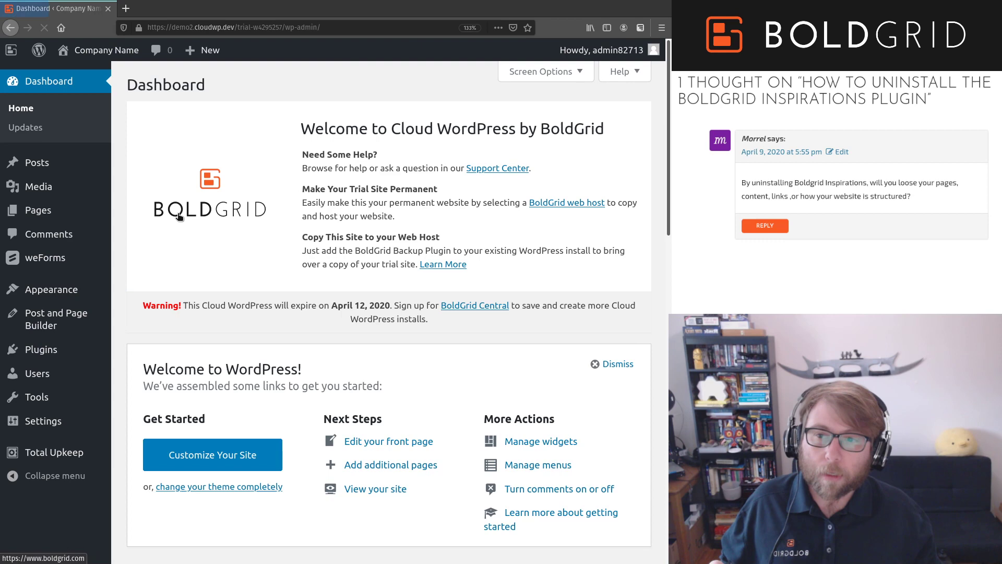
pyautogui.moveTo(107, 313)
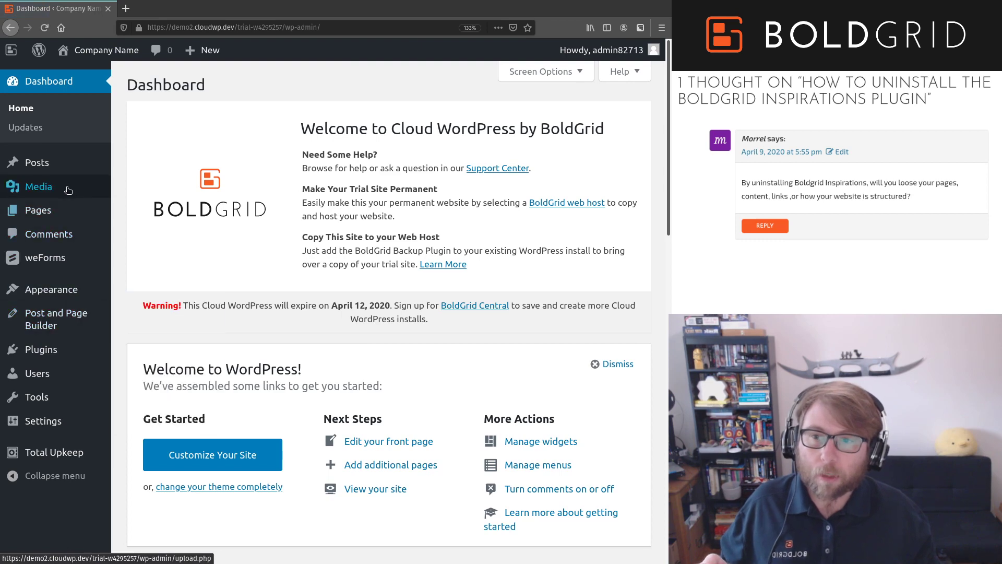
pyautogui.moveTo(102, 191)
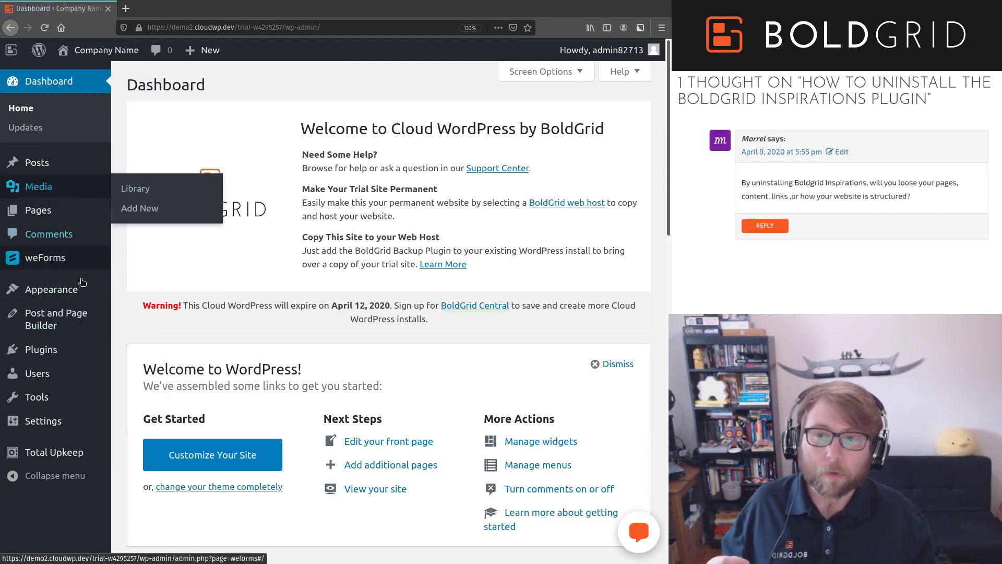
pyautogui.click(137, 354)
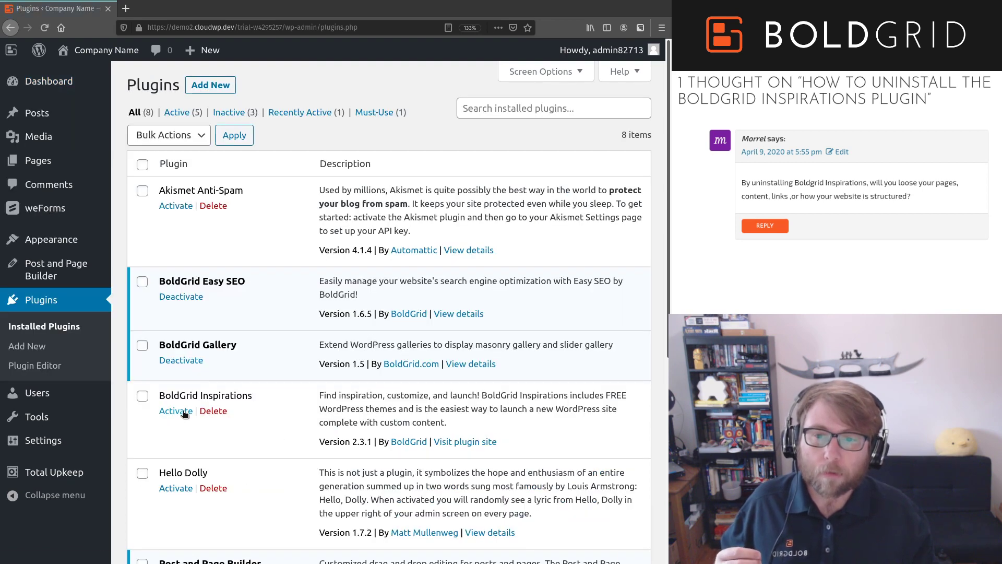
pyautogui.click(182, 412)
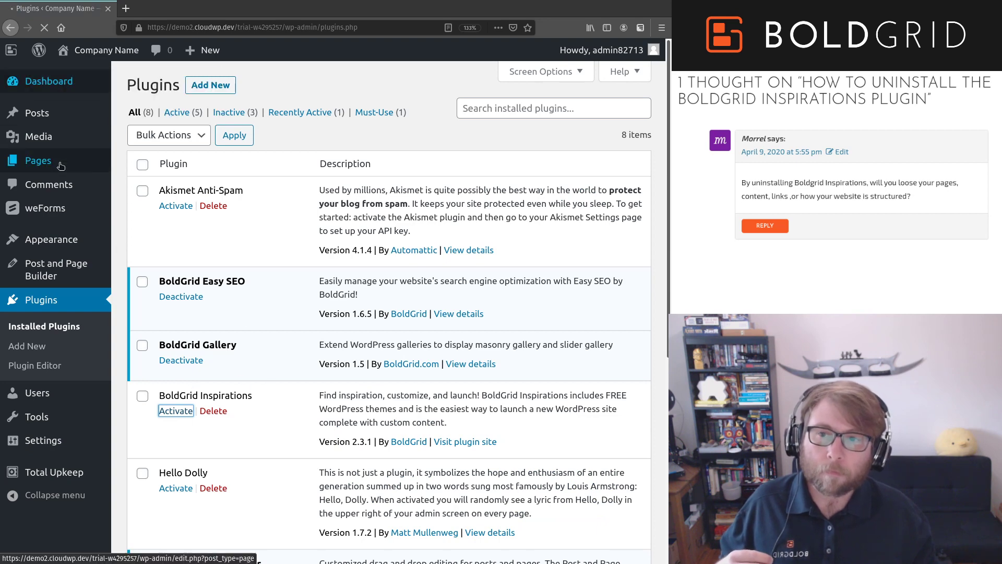
pyautogui.moveTo(52, 180)
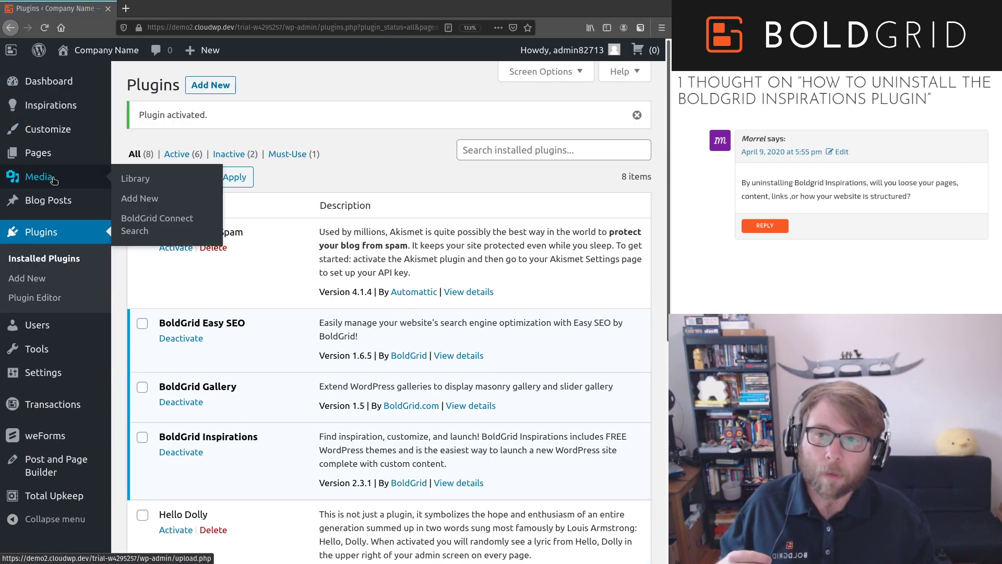
# - Search for 'kitten' images on the Media > BoldGrid Connect Search page
pyautogui.click(146, 225)
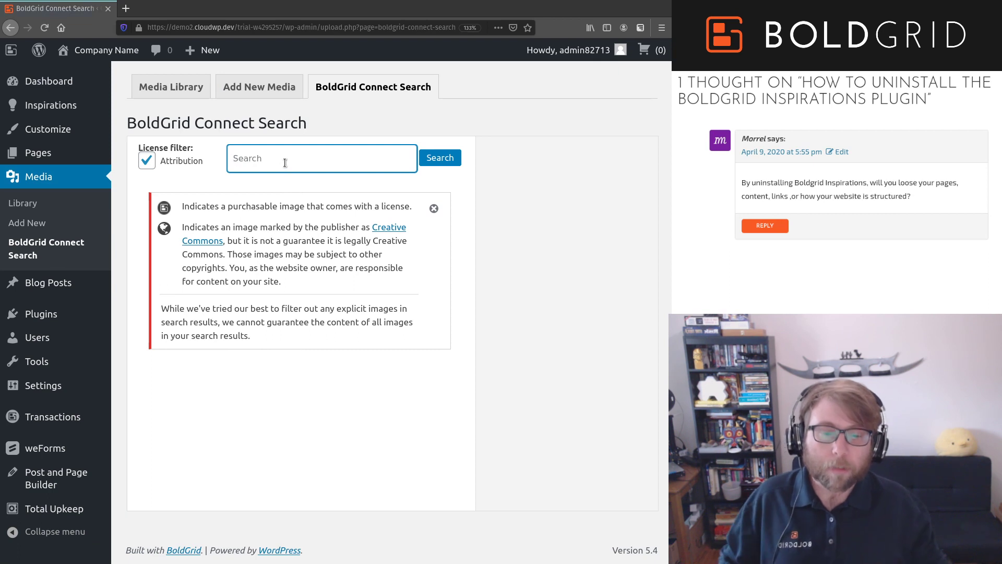
pyautogui.write('kitten')
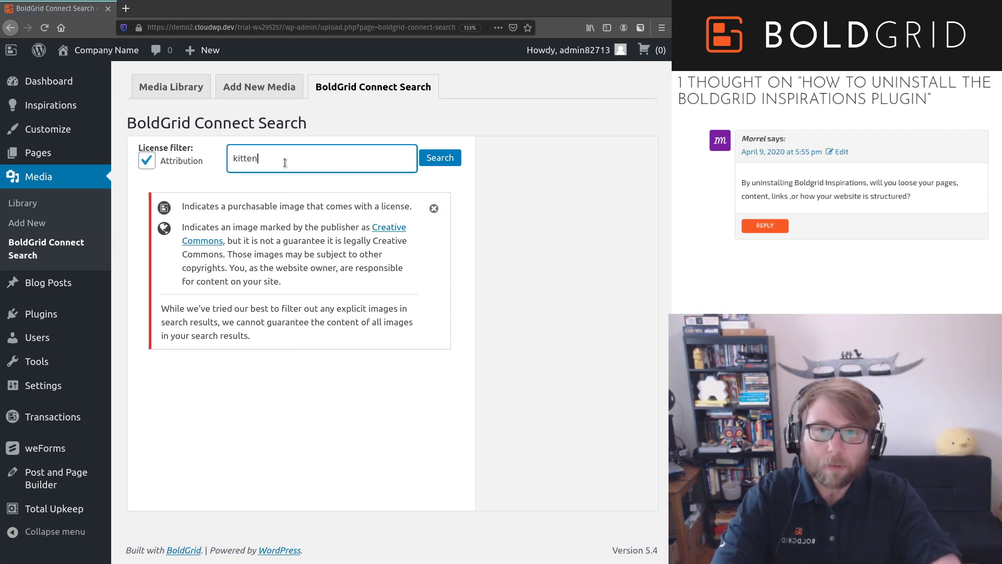
pyautogui.press('Return')
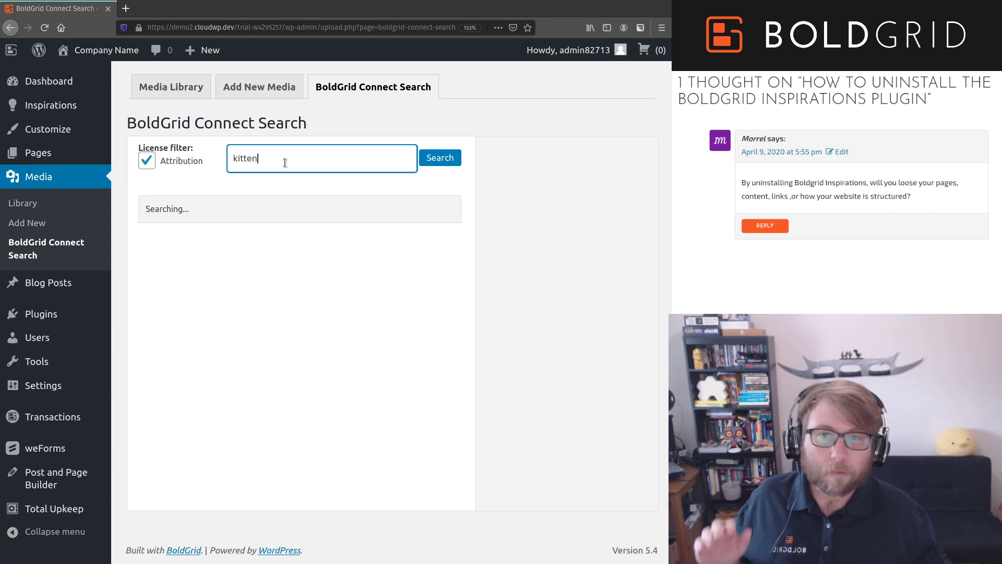